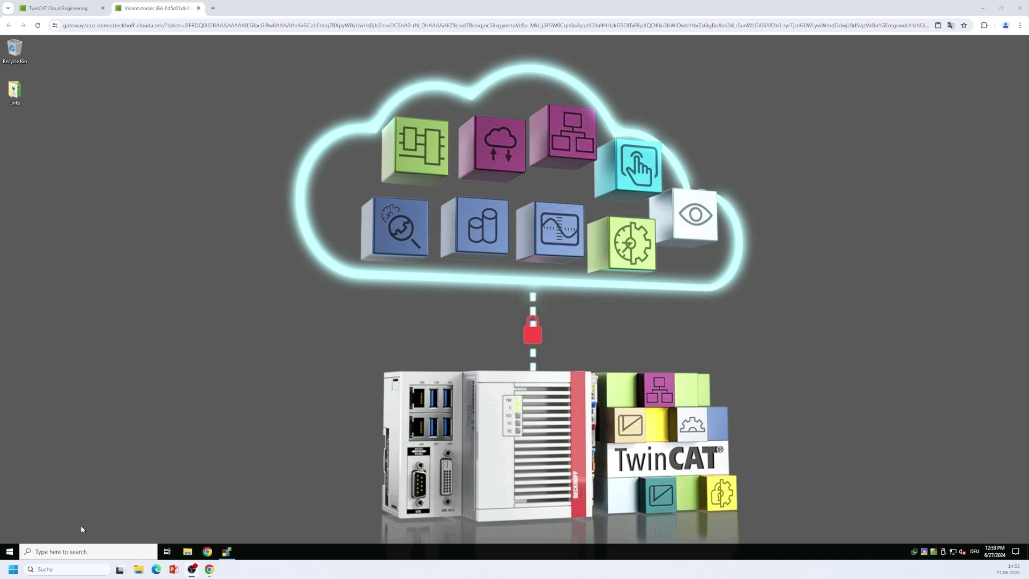
Start the TF6100 OPC UA Configurator from the Beckhoff group in the Start menu.
click(10, 554)
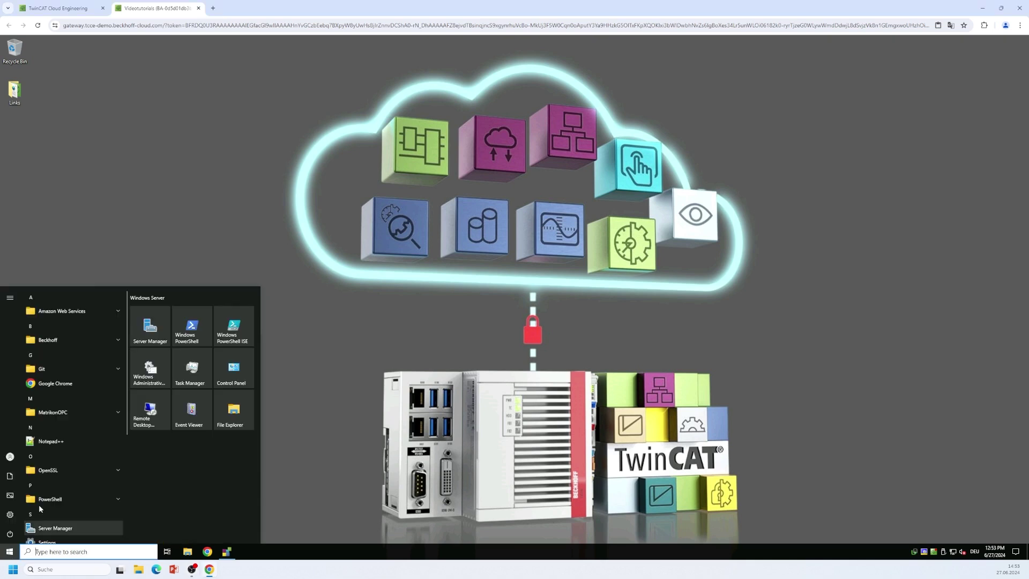
click(75, 344)
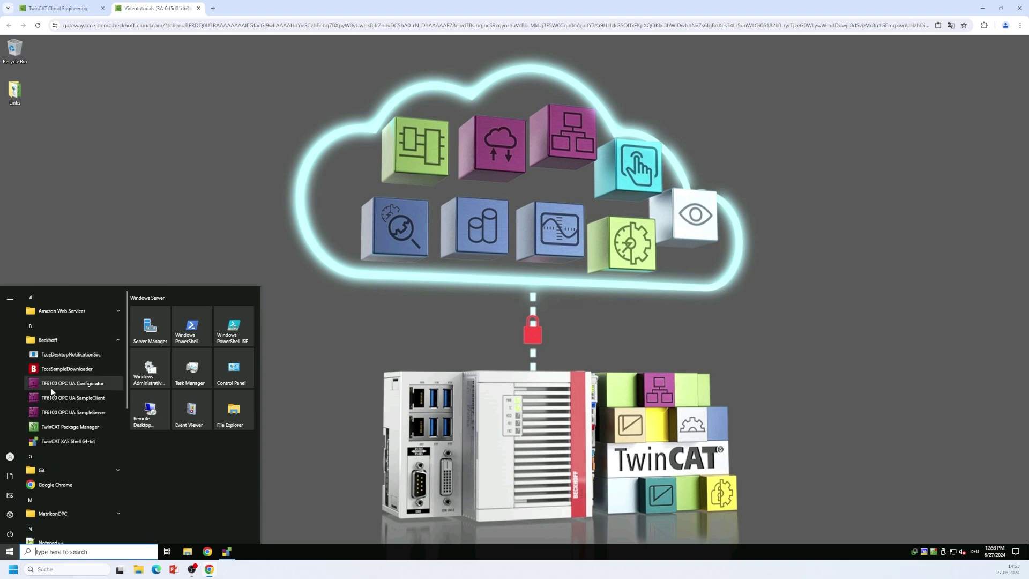
click(82, 384)
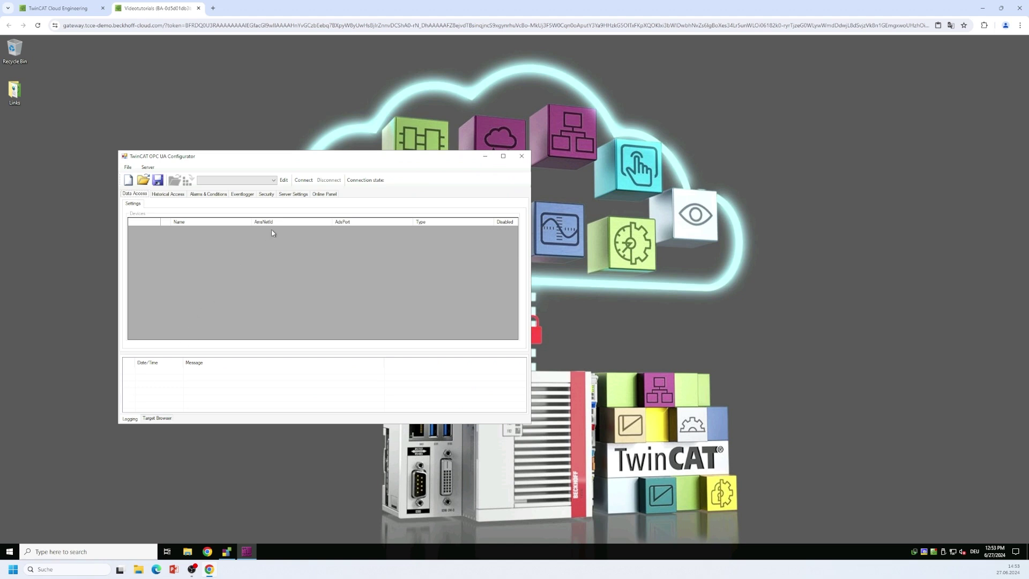
Add Server1 at opc.tcp://localhost:4840 using the Basic256Sha256 SignAndEncrypt endpoint with anonymous access.
click(284, 181)
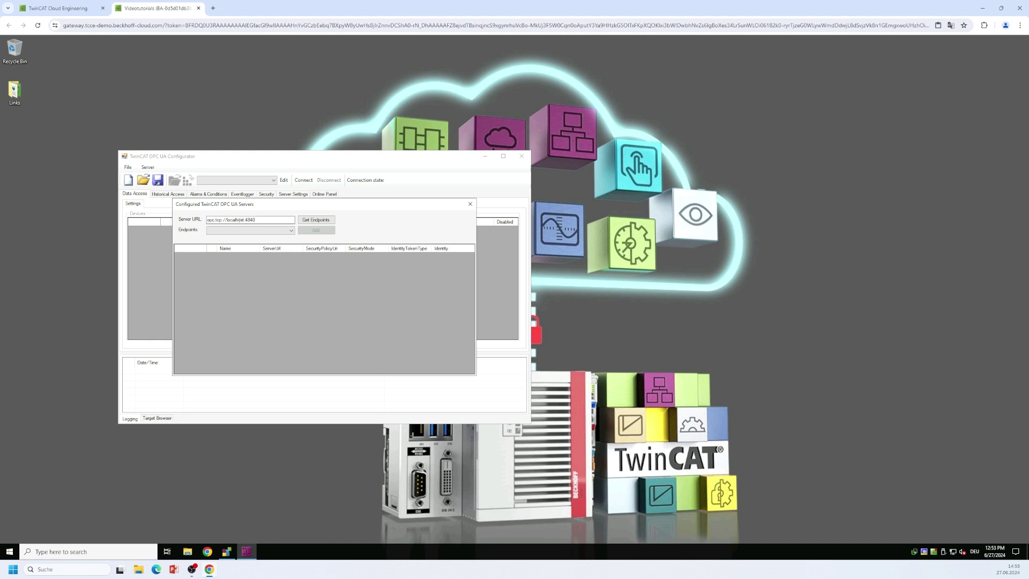
click(323, 222)
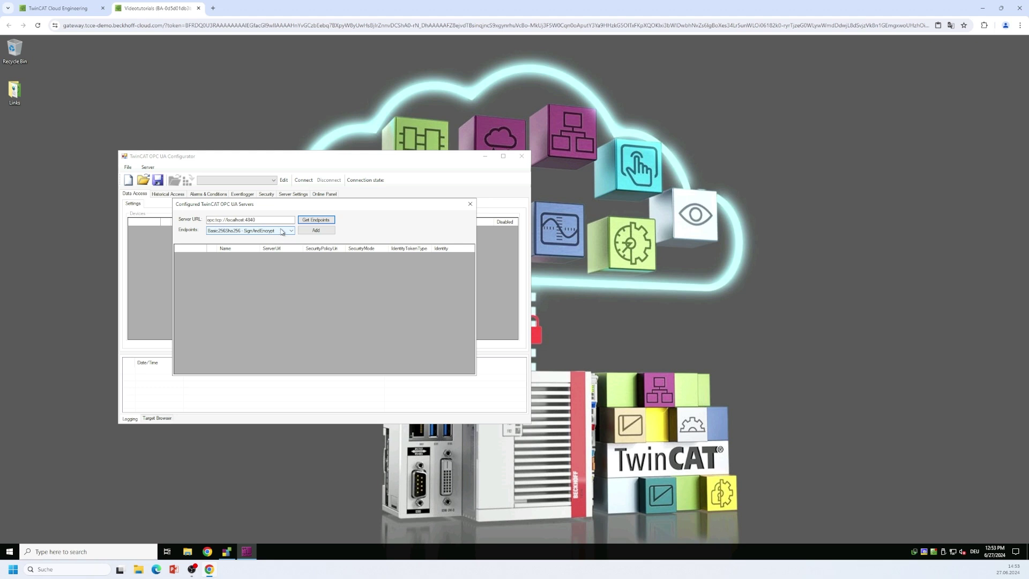
click(316, 232)
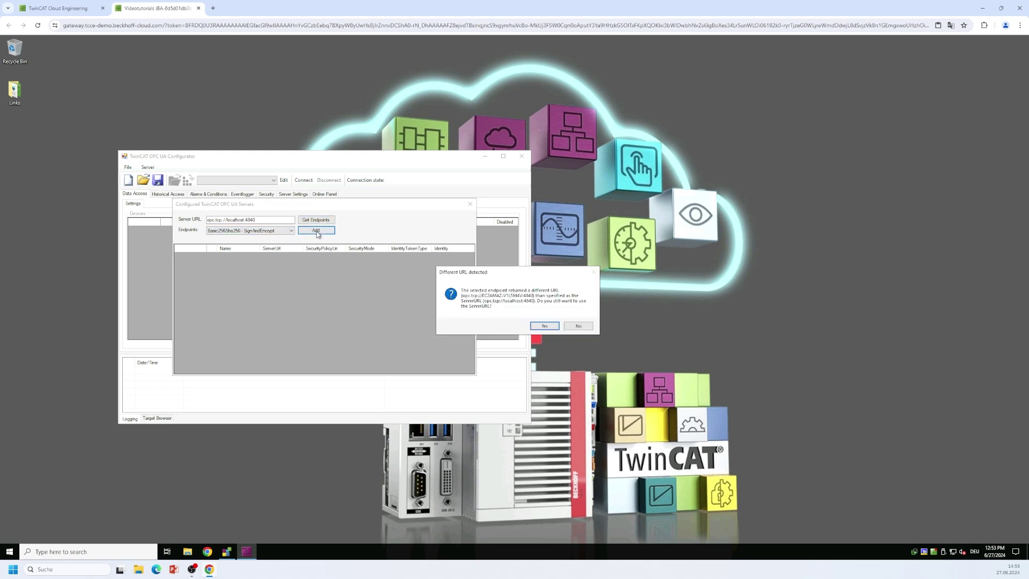
click(536, 326)
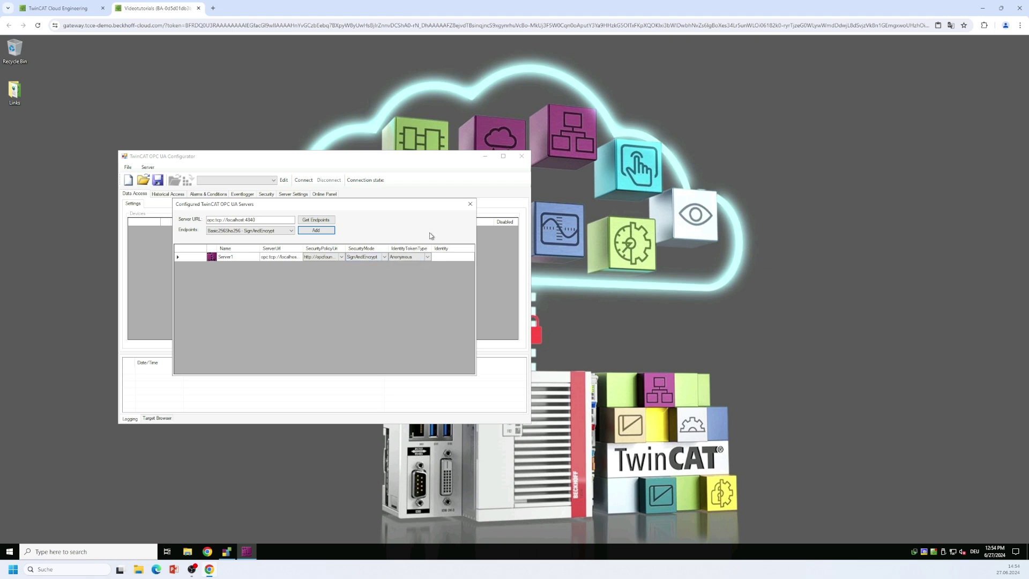
click(470, 205)
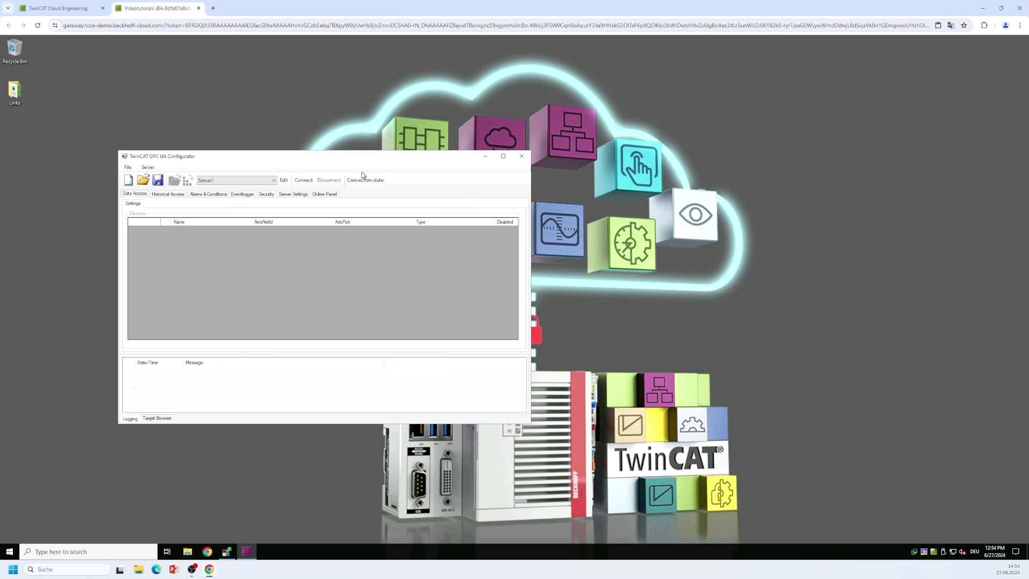
Connect to Server1 and initialize it with an operating-system user's name and password.
click(305, 183)
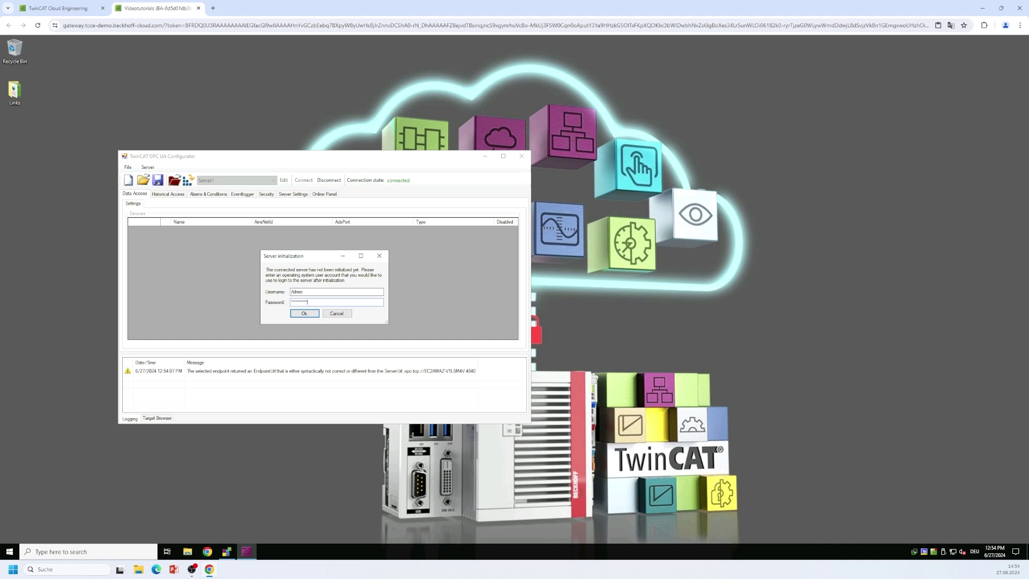
click(303, 314)
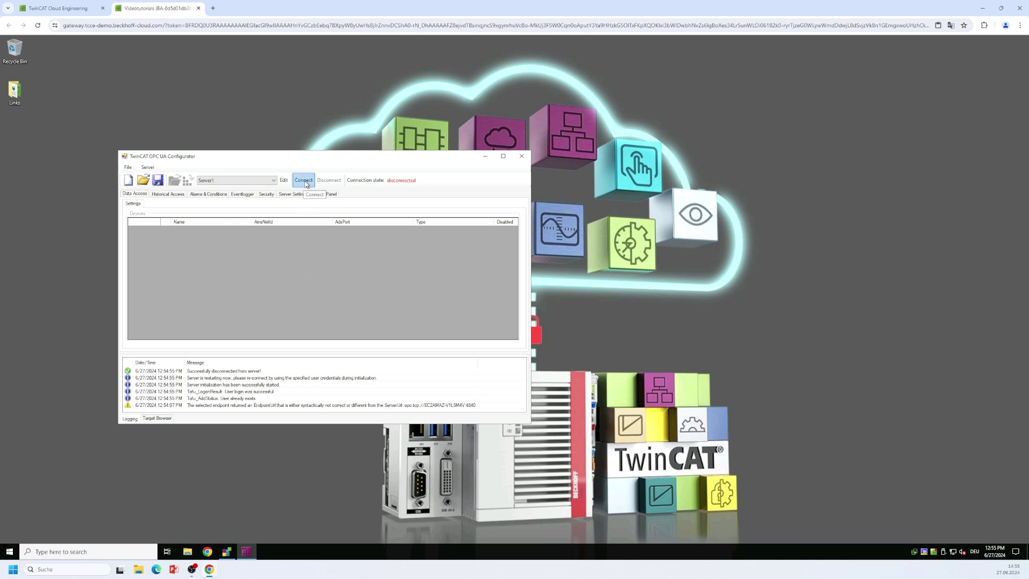
Reconnect to Server1 with the user's password and view its online information: version 5.1.113, 2778 nodes.
click(307, 182)
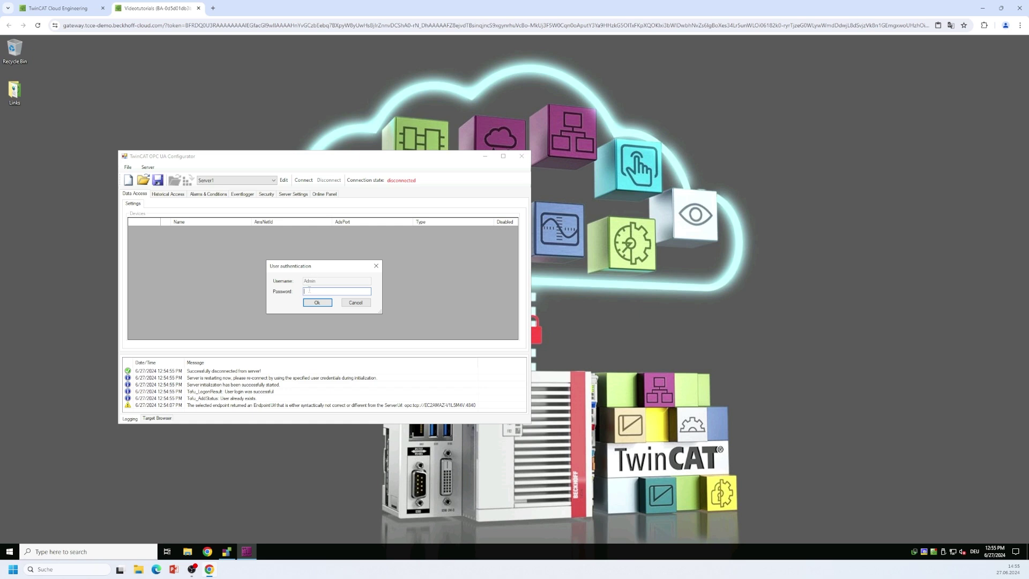
text(**)
click(316, 302)
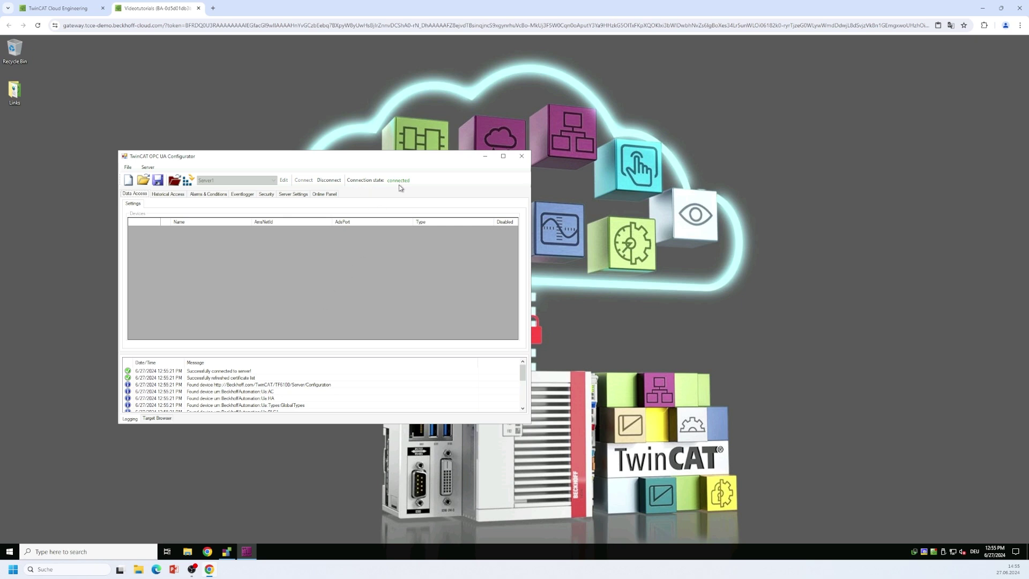
click(322, 198)
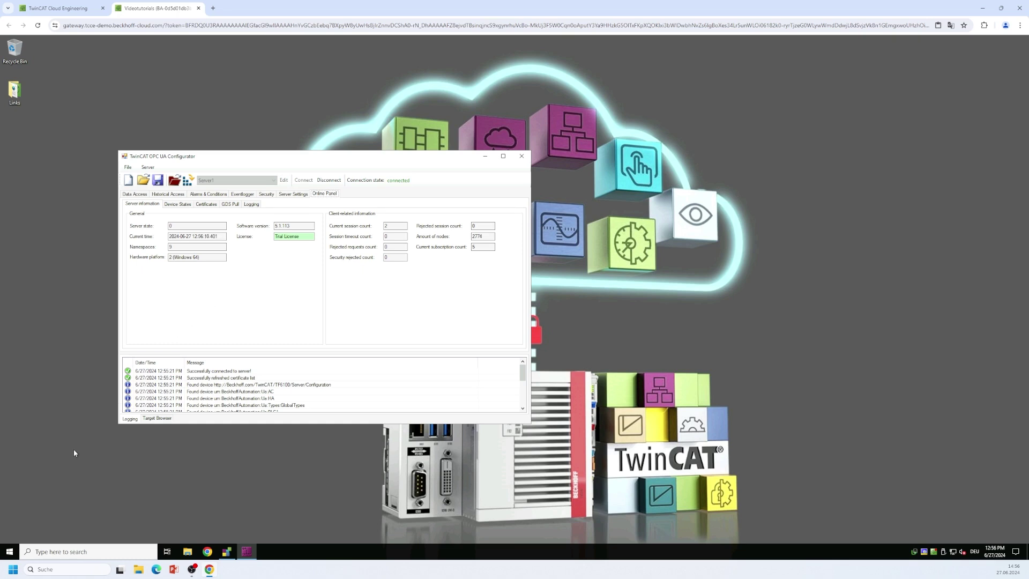
Start the TF6100 OPC UA SampleClient from the Beckhoff group in the Start menu.
click(13, 553)
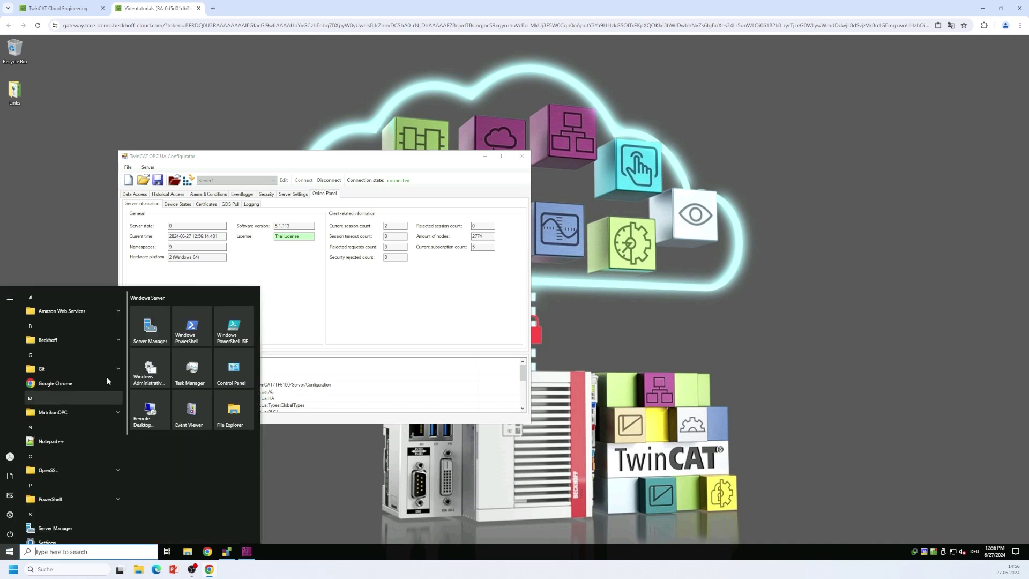
click(102, 342)
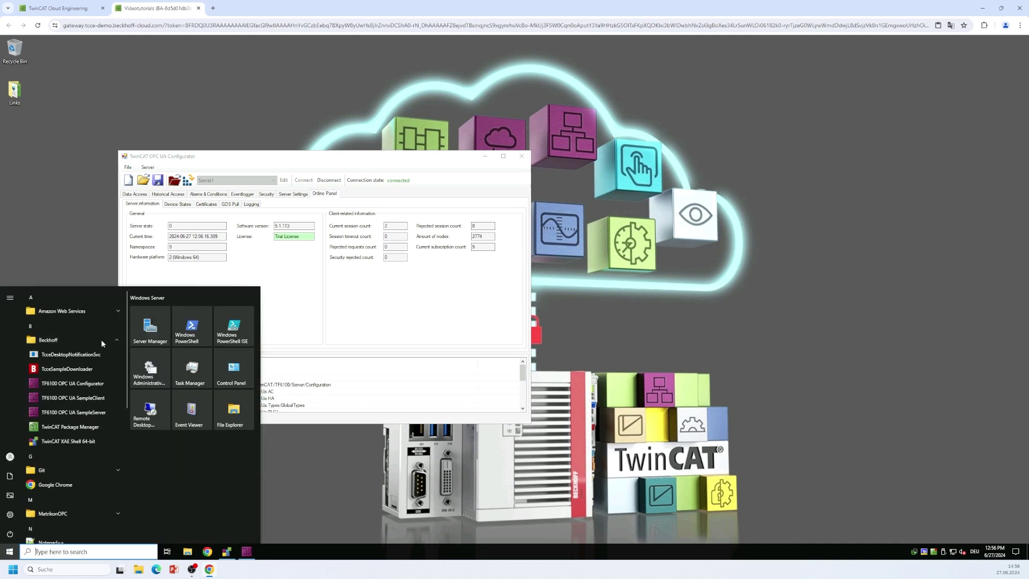
click(89, 402)
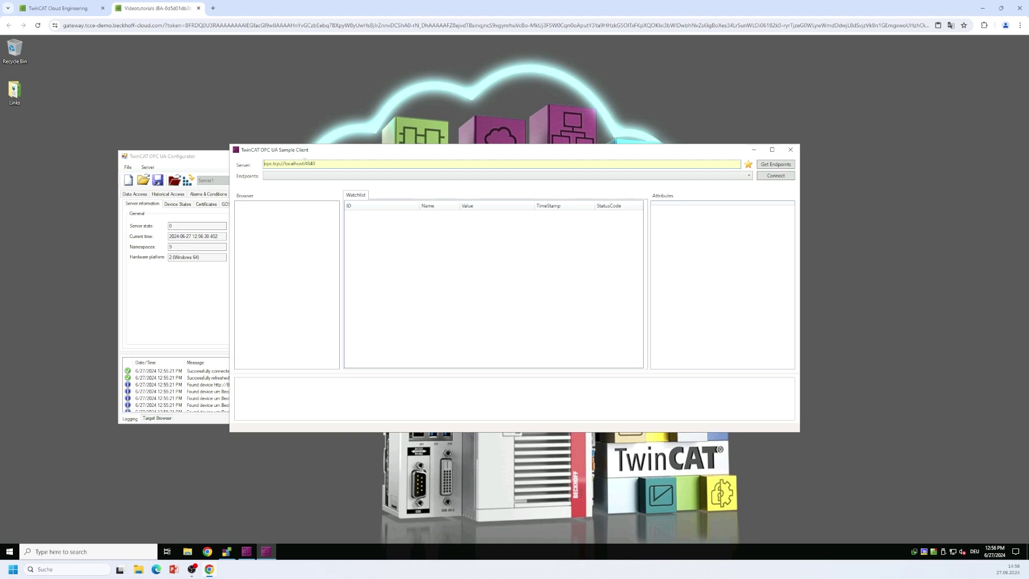
Load the Basic256Sha256 SignAndEncrypt endpoint of opc.tcp://localhost:4840 and begin connecting.
click(778, 164)
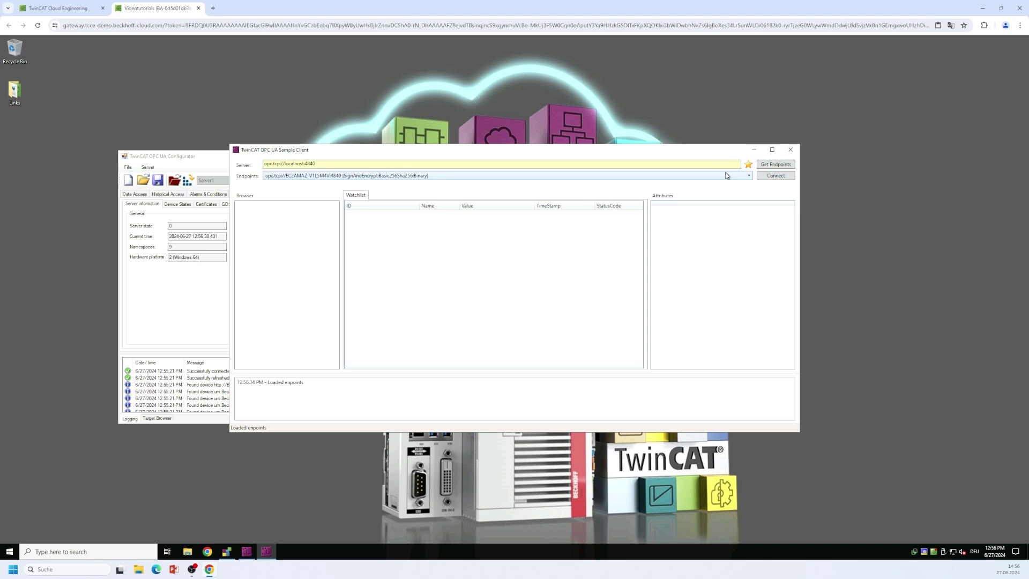
click(775, 178)
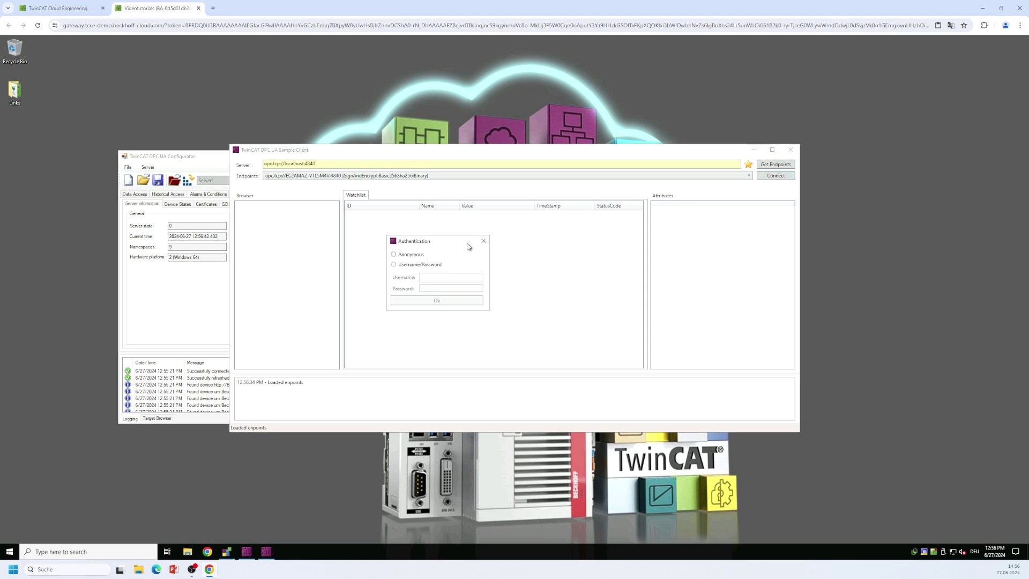
Log in with username and password, then expand Objects and PLC1 in the Browser tree.
click(412, 266)
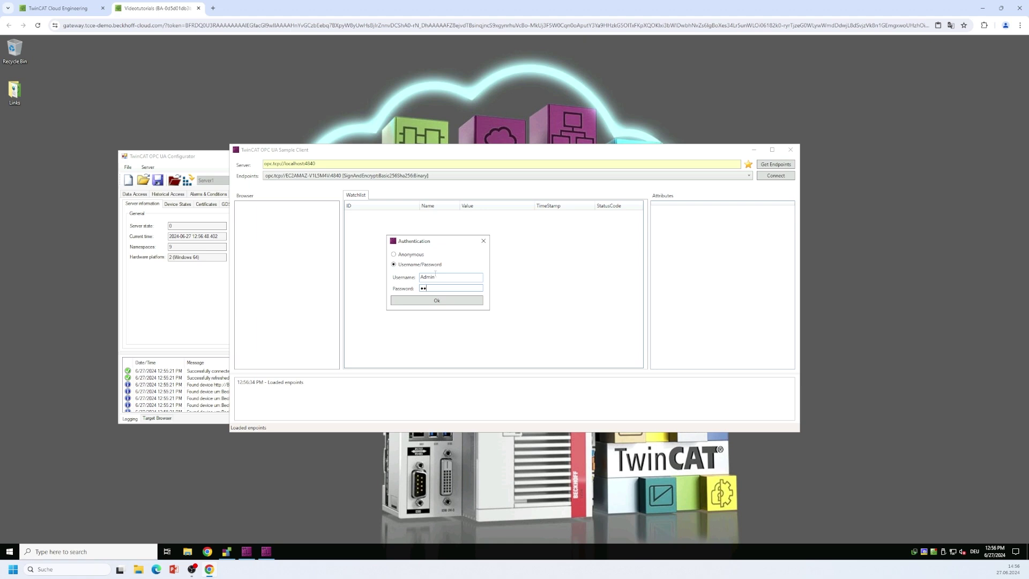
text(56)
click(434, 299)
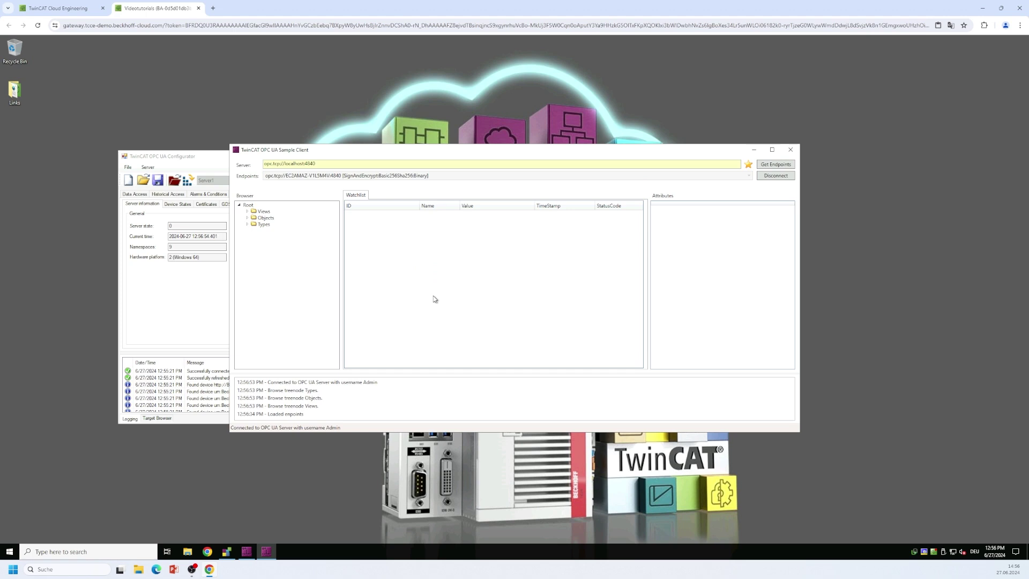
click(248, 219)
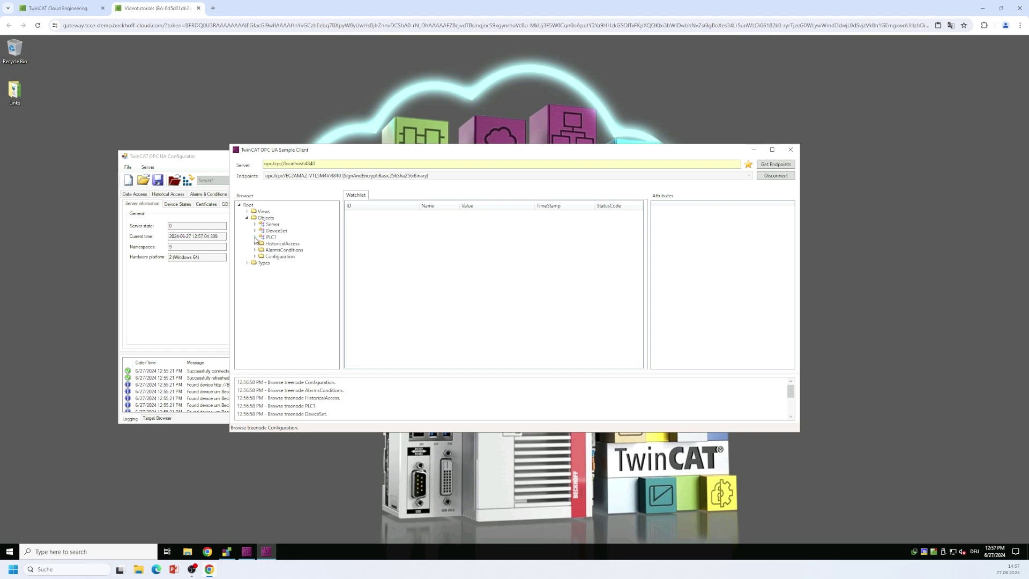
click(255, 237)
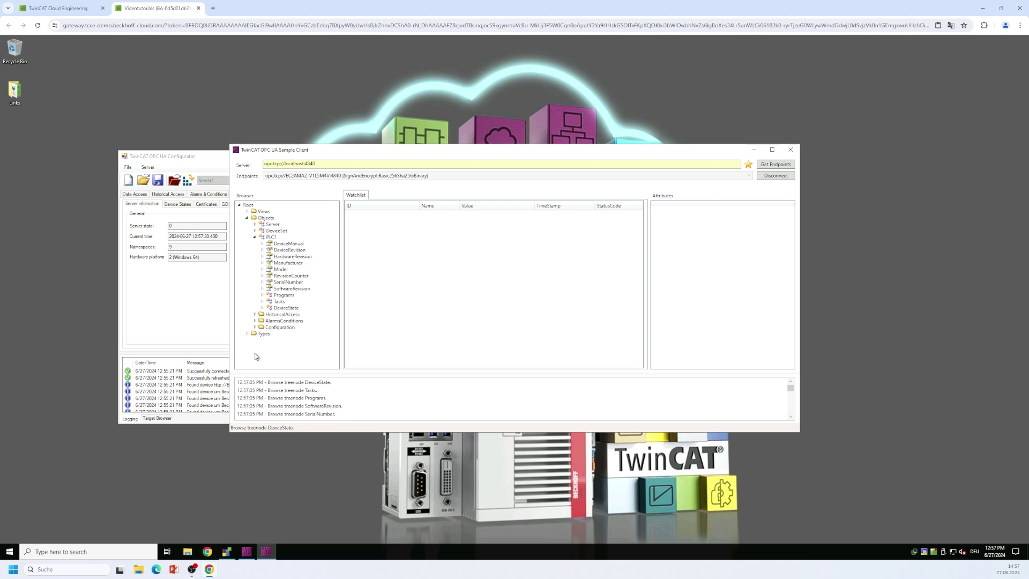
In TwinCAT XAE, highlight the OPC UA attribute on MAIN's nCounter INT declaration.
click(226, 553)
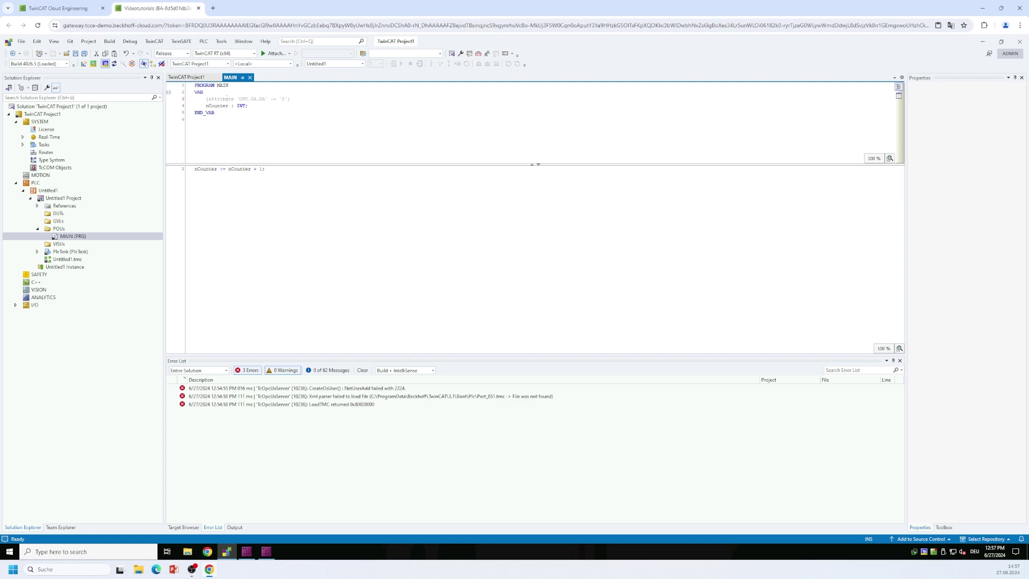
drag(204, 99, 304, 100)
click(304, 107)
Check the TF6100 TC3 OPC-UA trial license expiring Jul 5, 2024, then open Untitled1's settings.
double_click(56, 130)
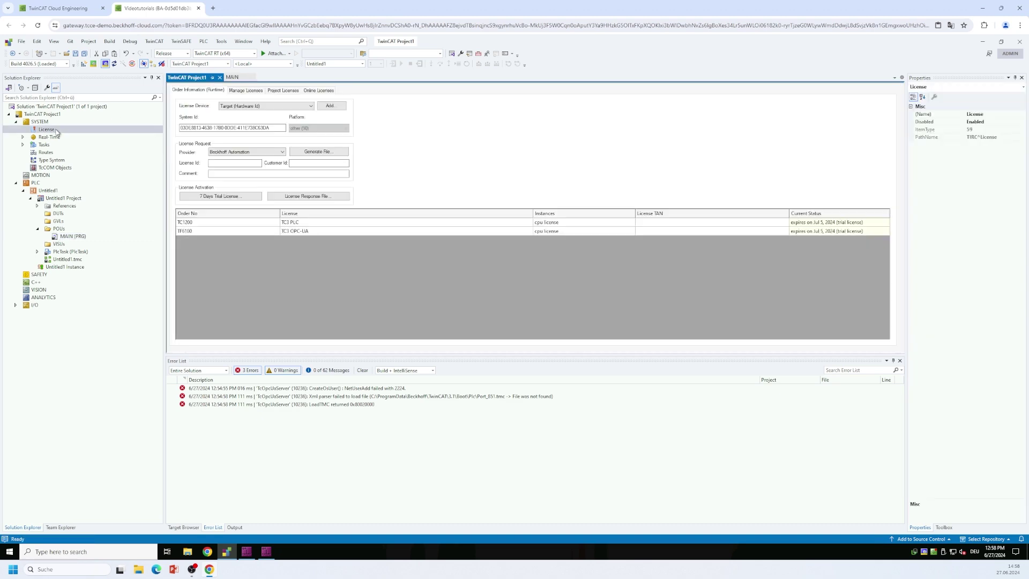
click(200, 233)
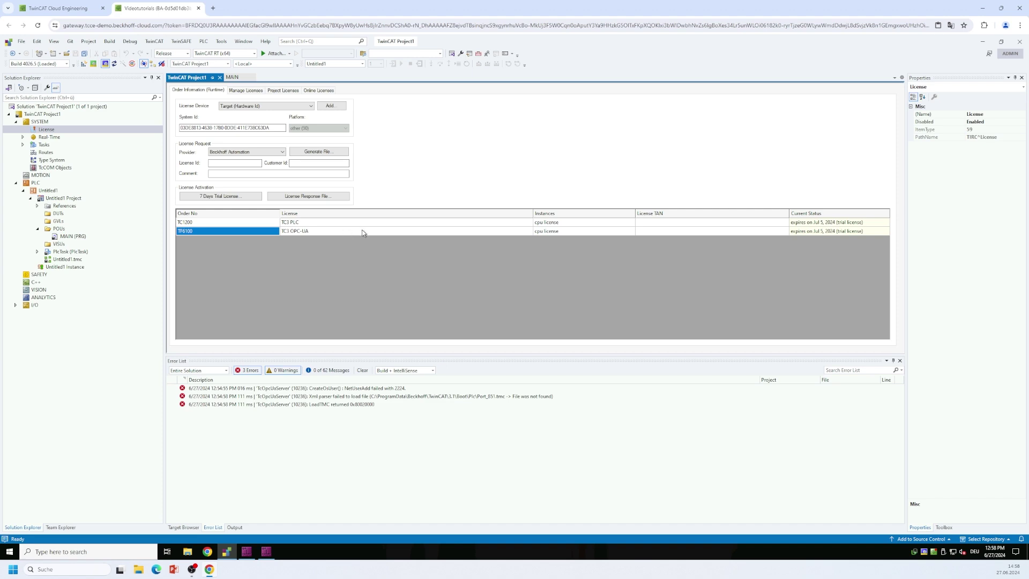
click(310, 232)
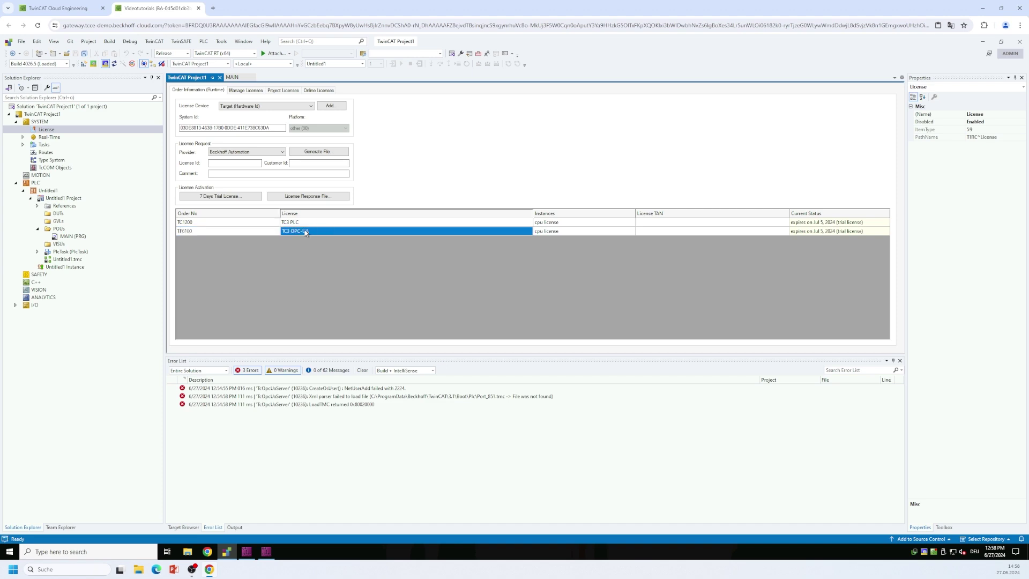
click(819, 233)
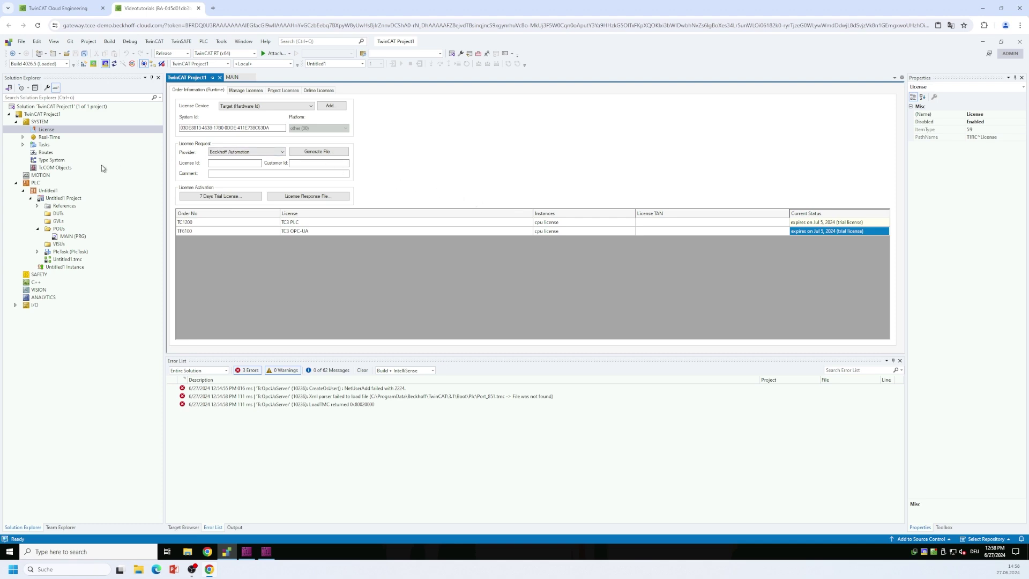
double_click(59, 192)
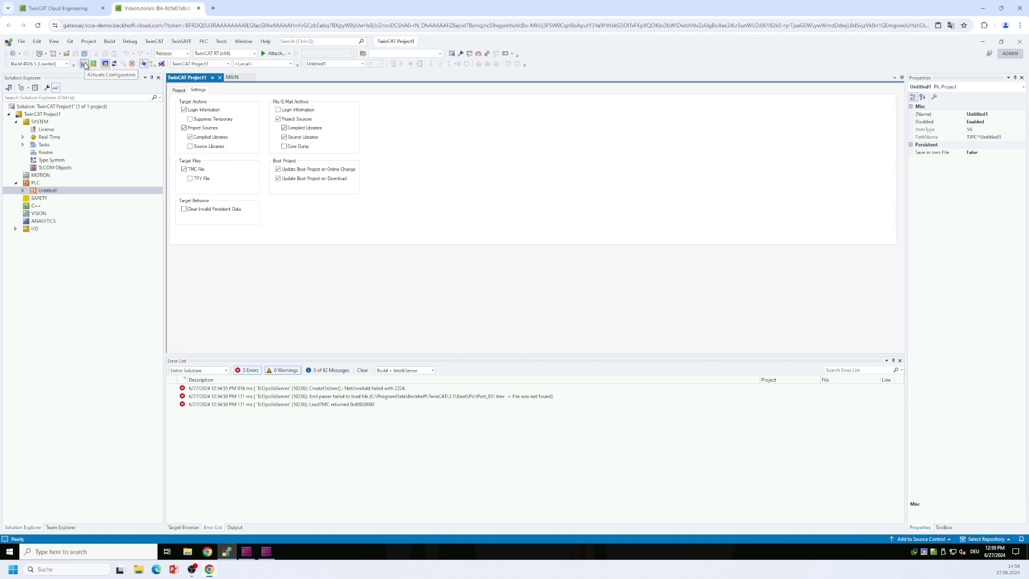
Activate the configuration and confirm restarting TwinCAT in Run Mode.
click(84, 64)
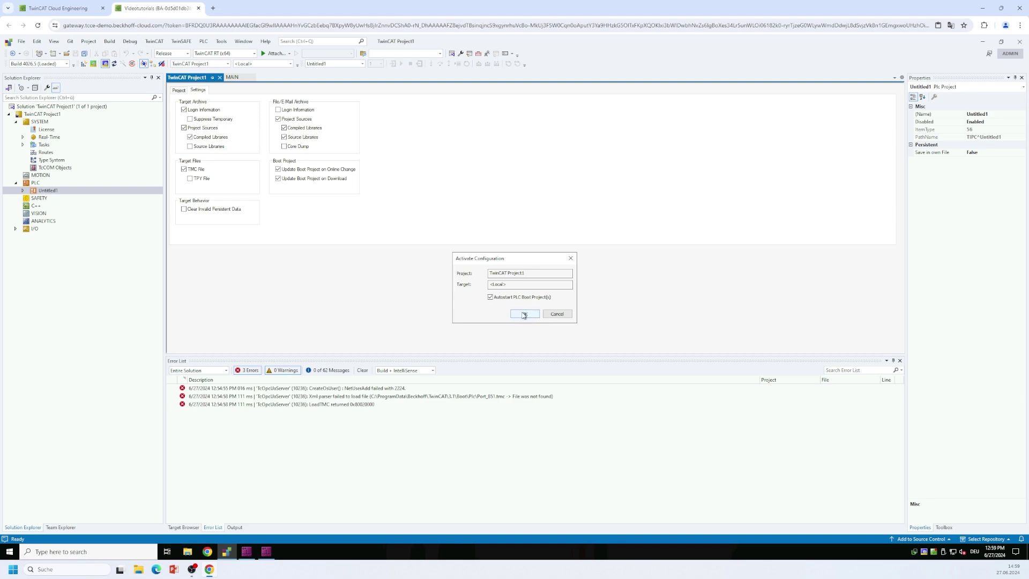
click(525, 314)
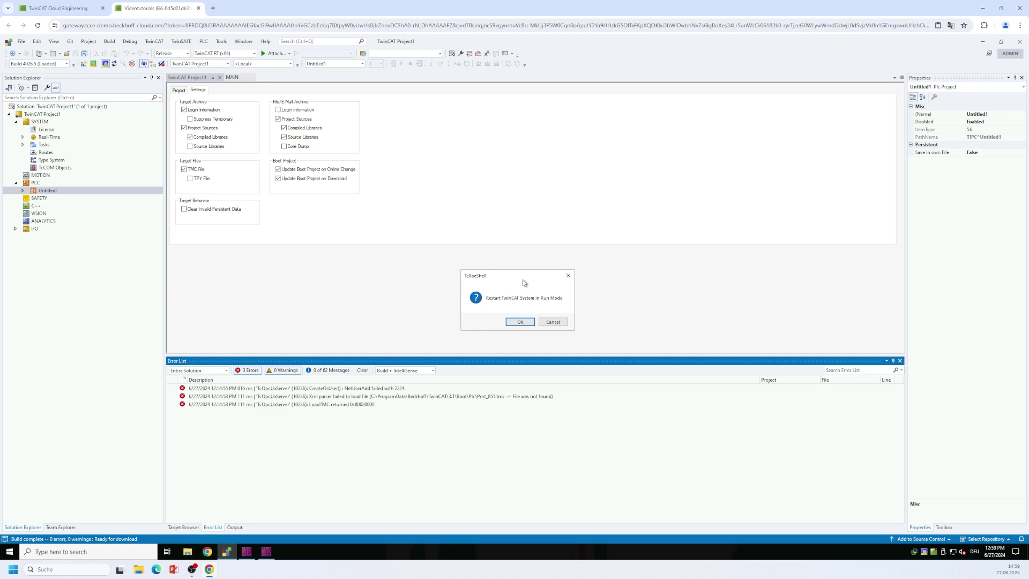
click(518, 321)
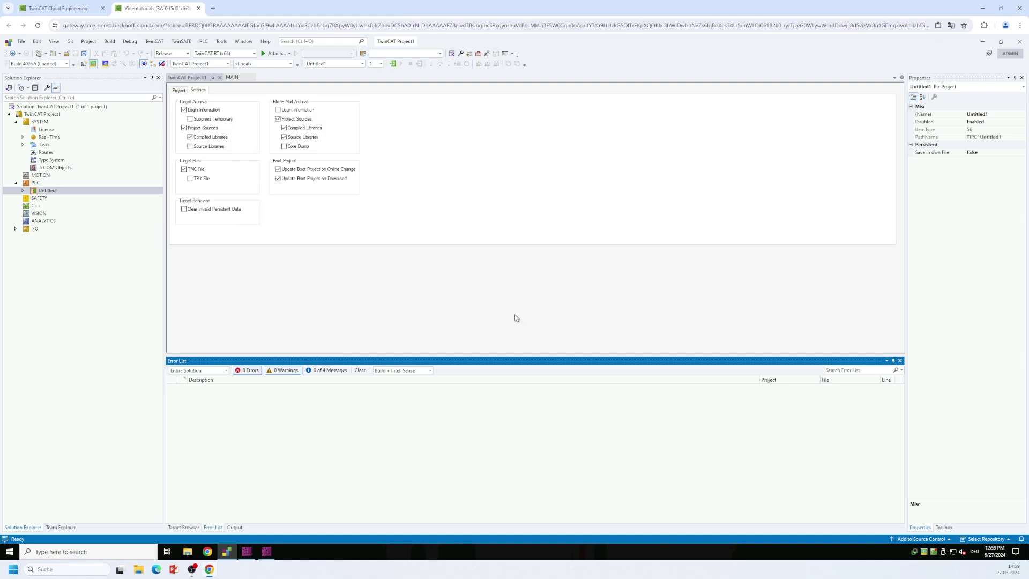
Log in to the running PLC from MAIN to watch nCounter count live, then minimise the IDE.
click(233, 78)
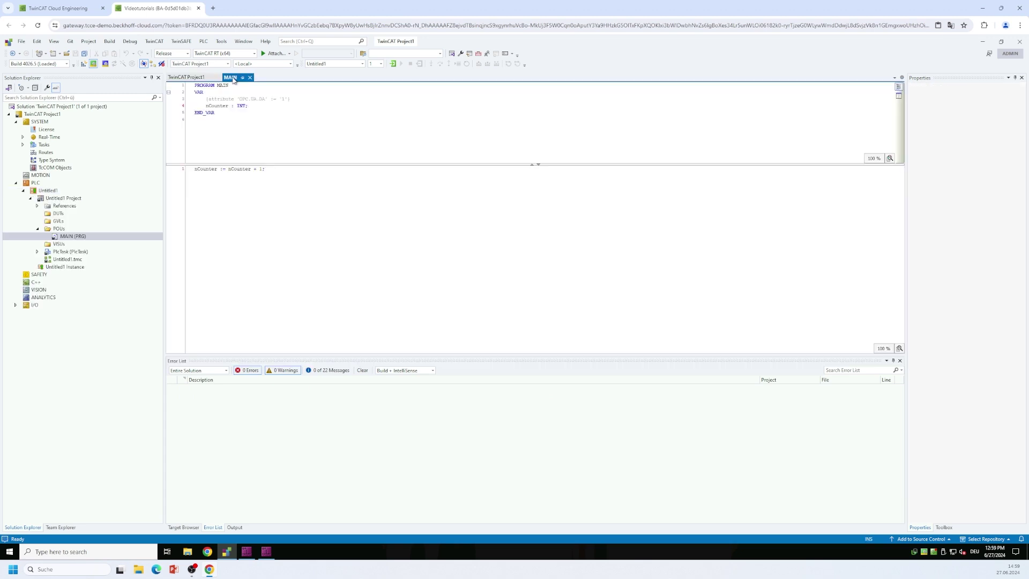
click(393, 64)
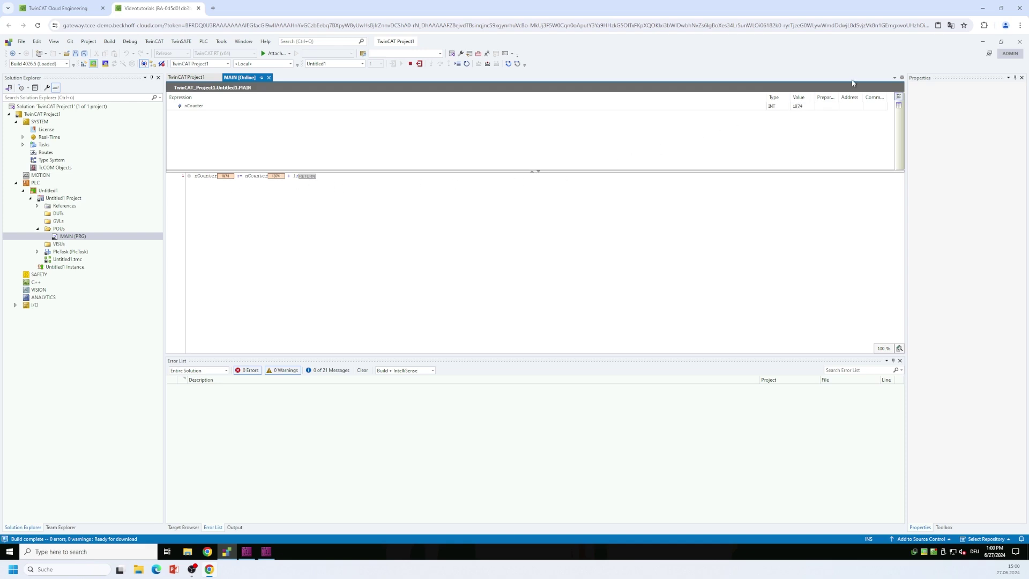
click(983, 43)
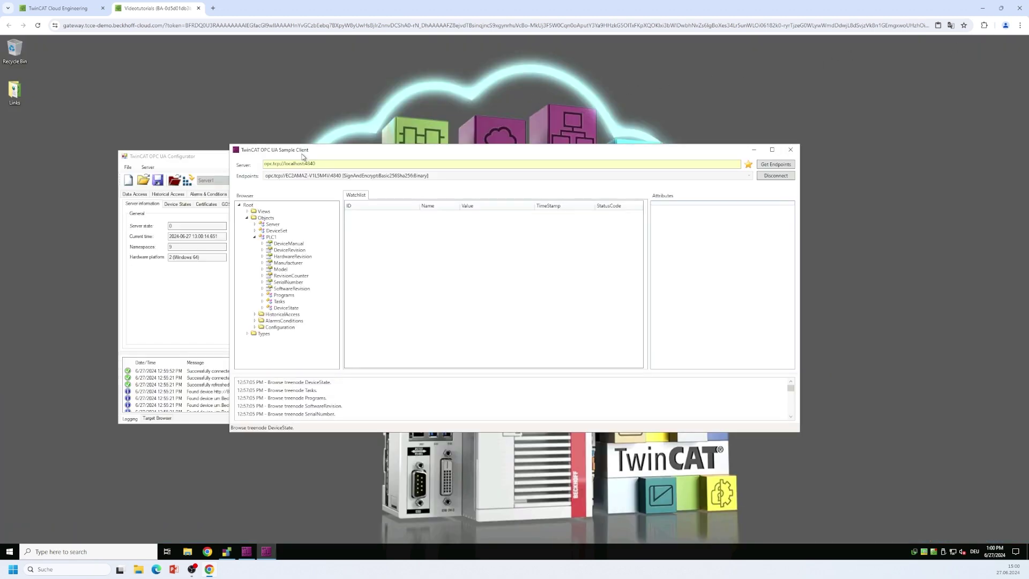
Disconnect and reconnect to the OPC UA server using Username/Password authentication with the account's username and password.
click(776, 176)
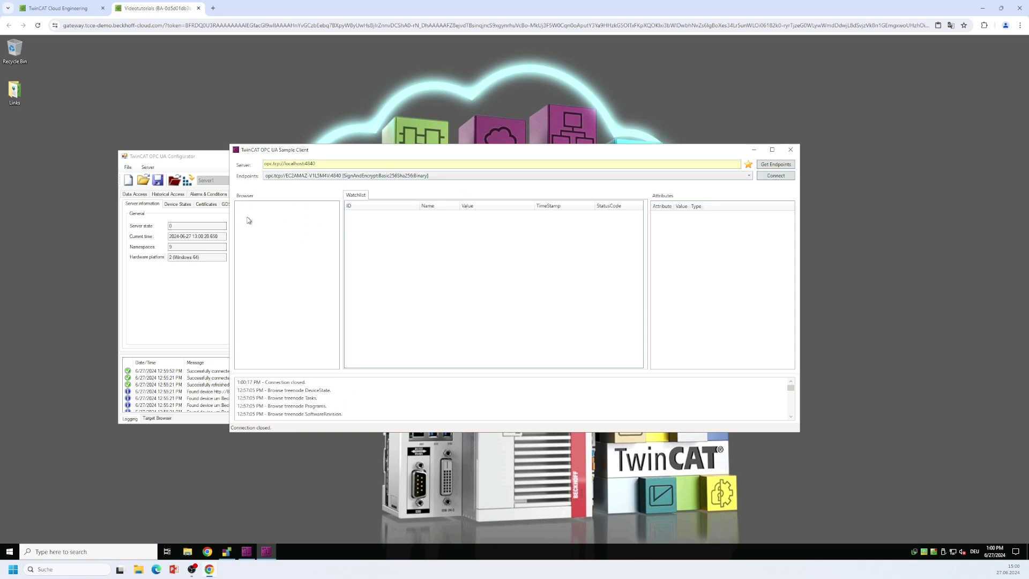
click(776, 176)
click(415, 285)
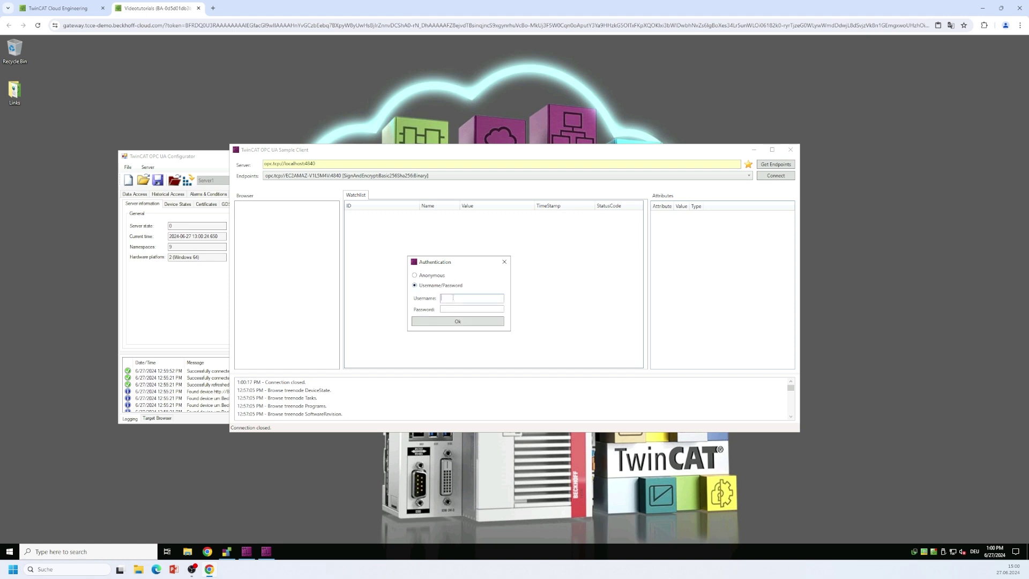
text(Admin)
click(458, 322)
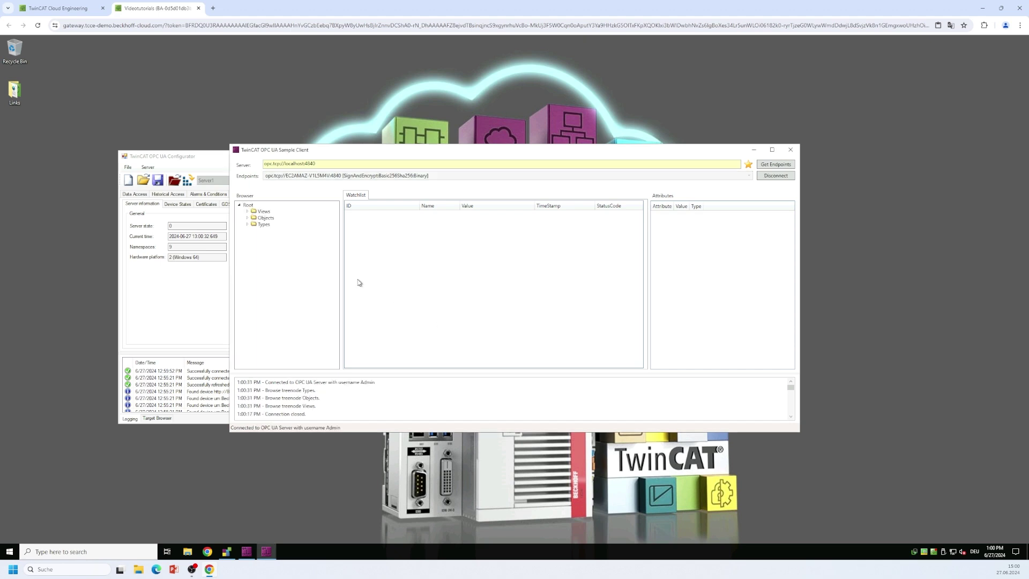
Browse Objects > PLC1 > MAIN and add nCounter to the watchlist.
click(247, 218)
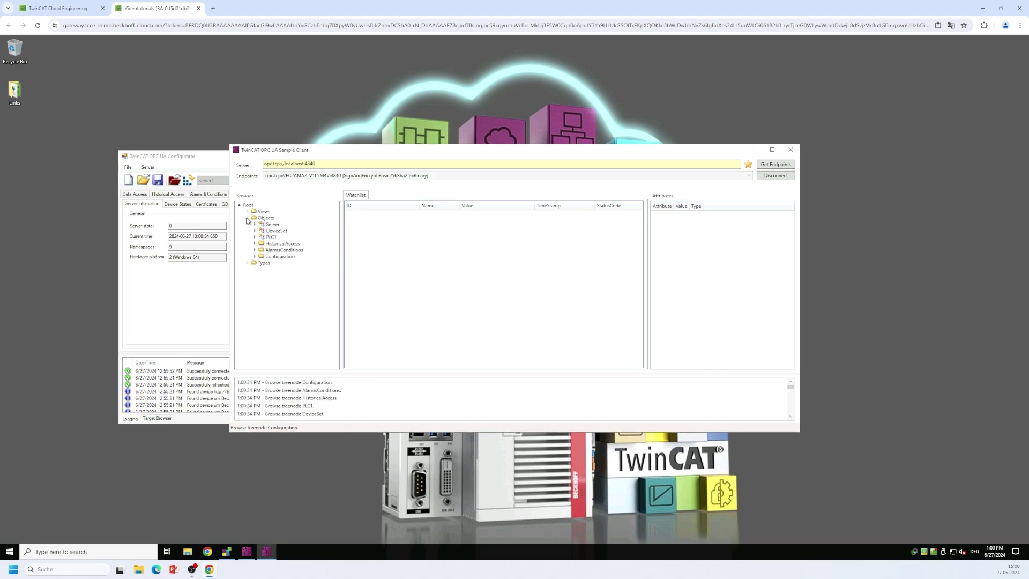
click(255, 237)
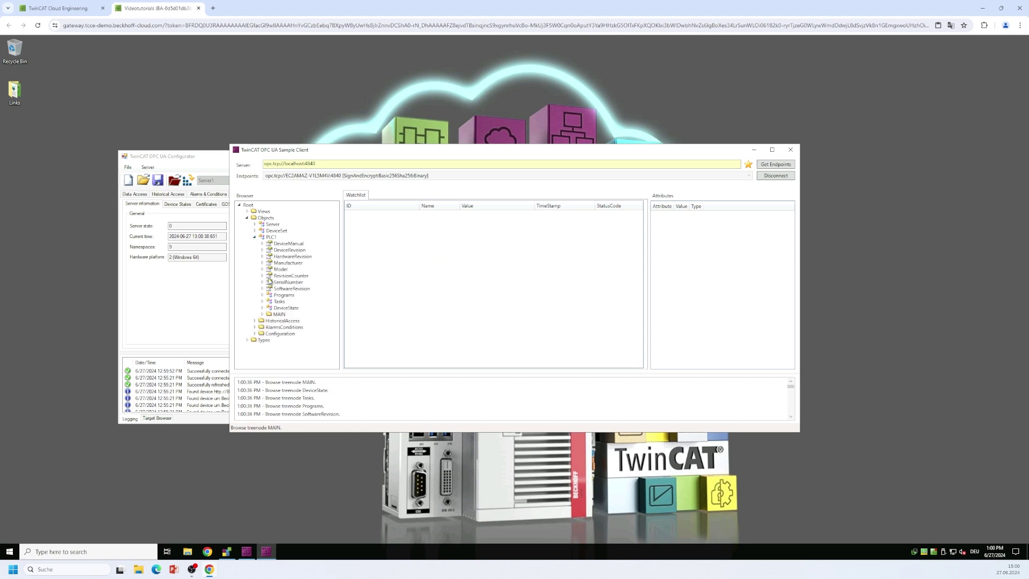
click(262, 315)
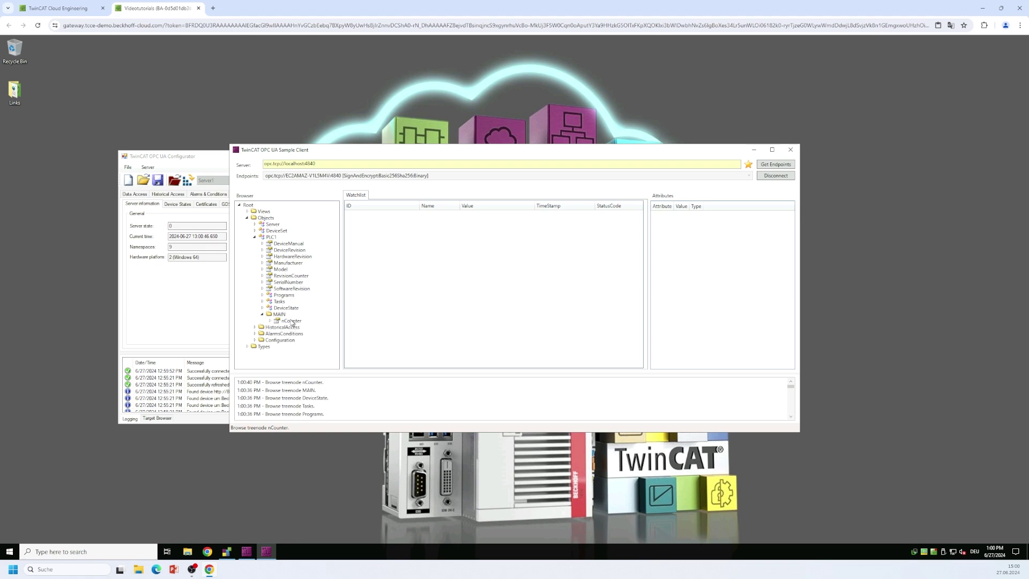
double_click(291, 320)
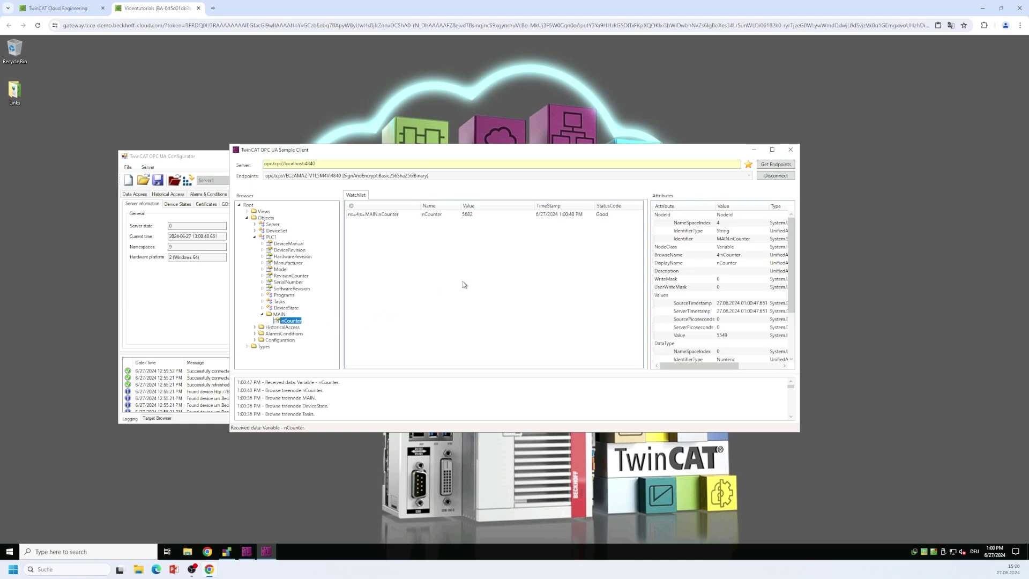